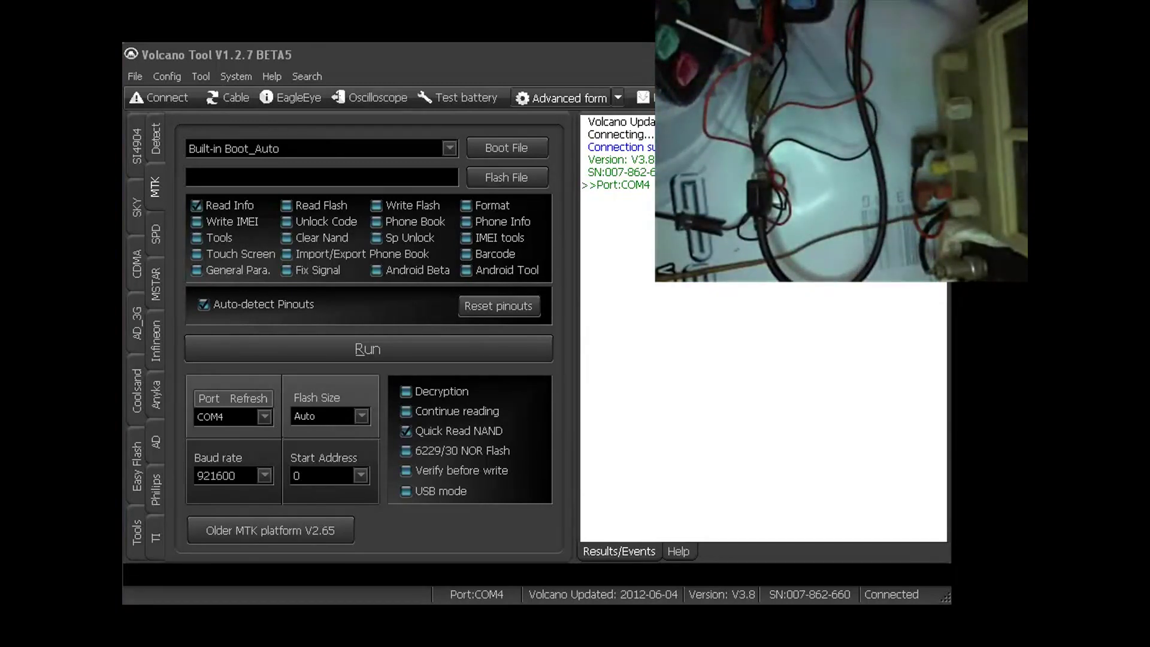
Step: Detect the phone's pinout using the [RX/TX]CoolSand CPU detect type and apply the detected pinout
left_click(133, 390)
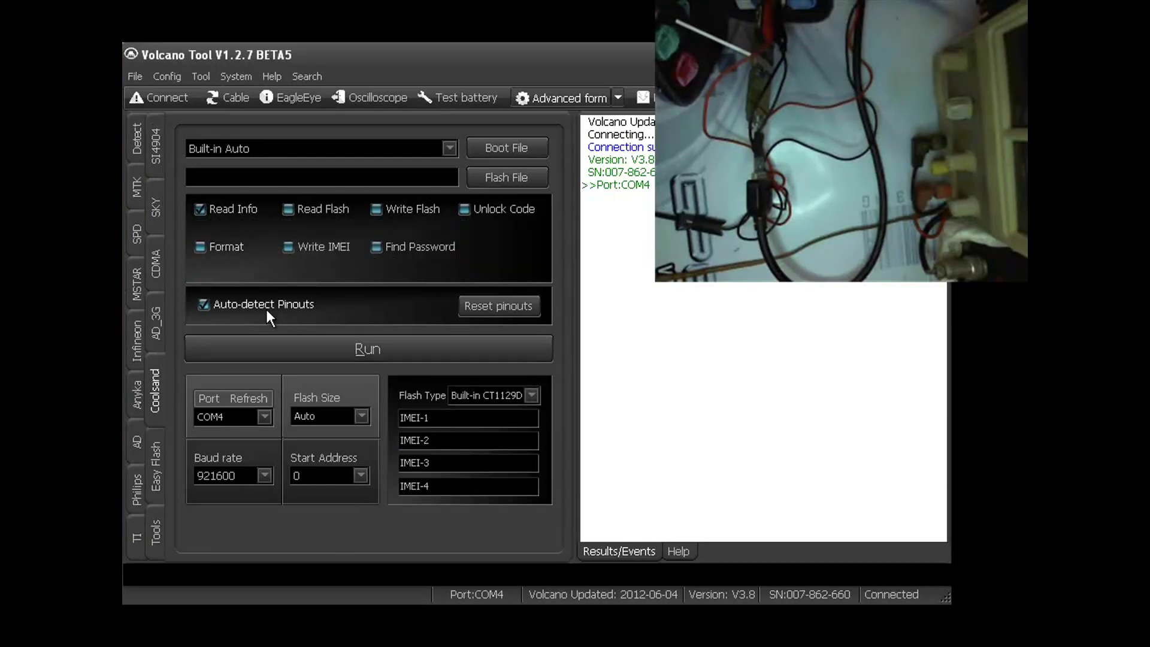
left_click(135, 144)
left_click(349, 202)
left_click_drag(352, 210, 329, 419)
left_click(326, 423)
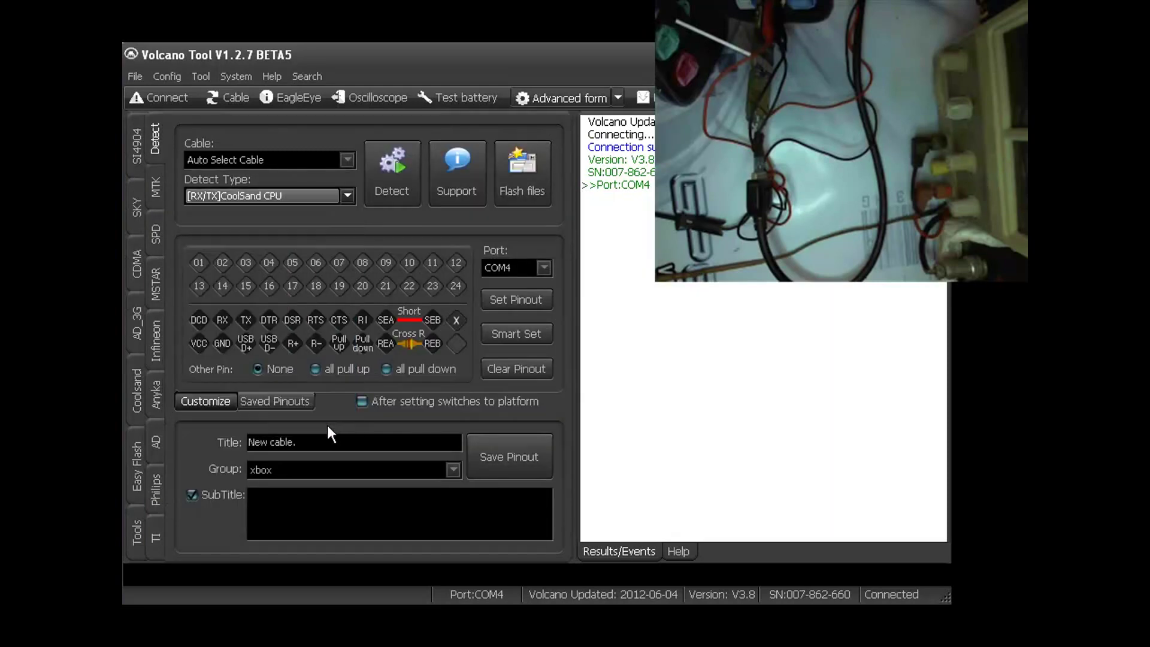
left_click(404, 180)
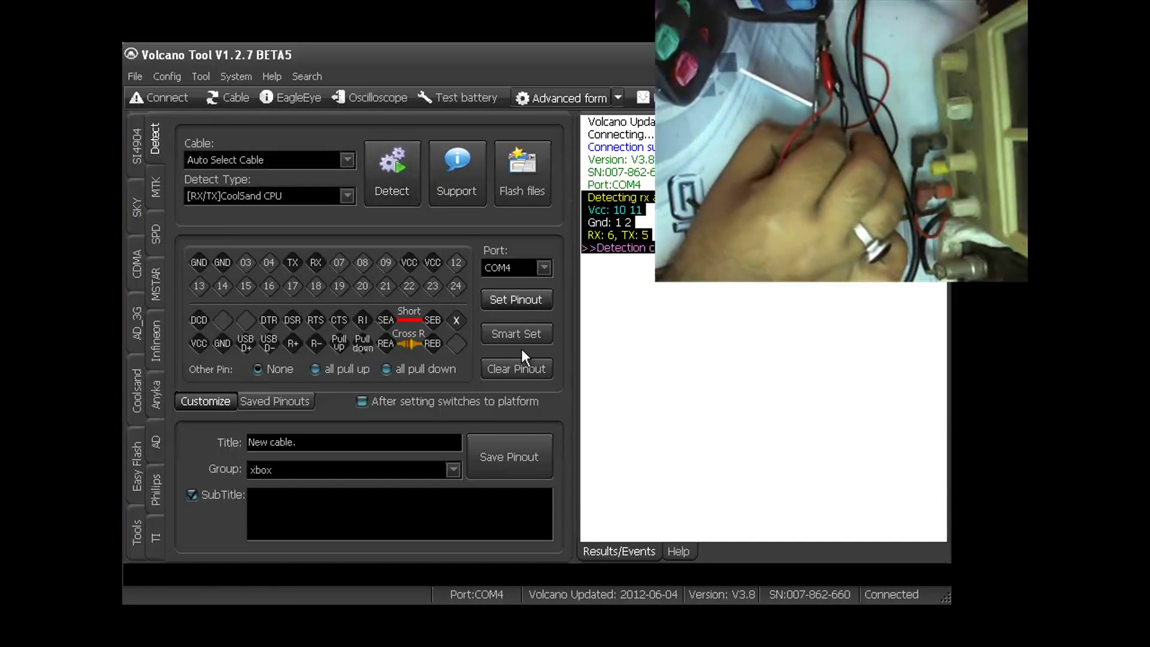
left_click(519, 300)
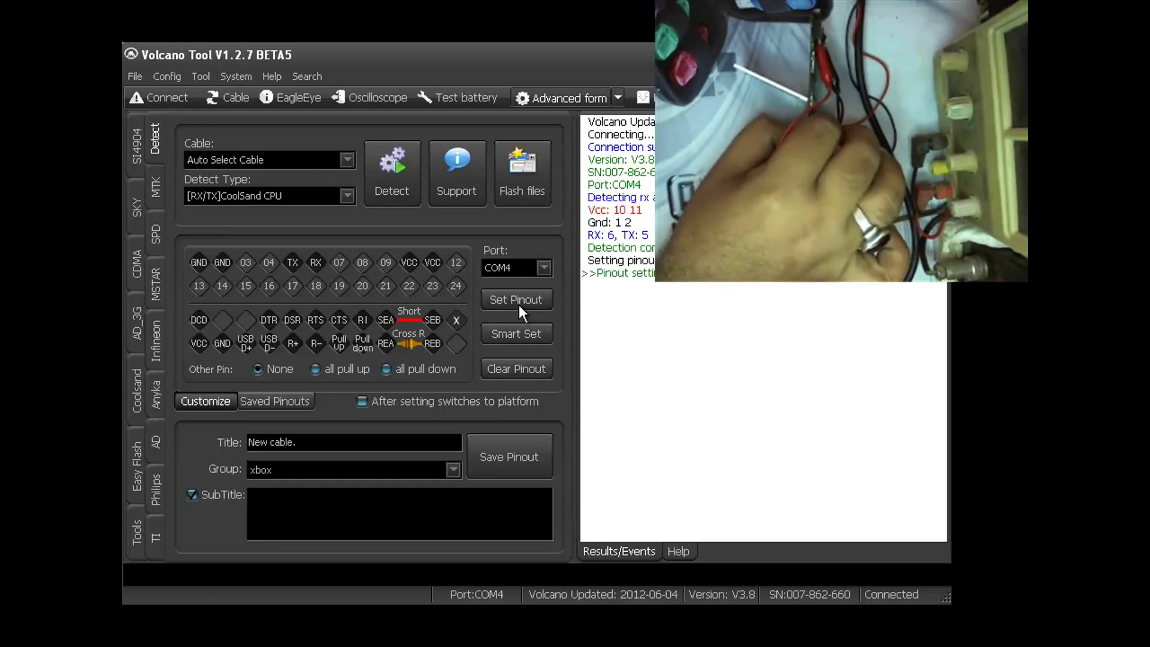
Step: For the Coolsand platform, disable automatic pinout detection, choose flash type M36WOR6050U and set the baud rate to 1843200
left_click(141, 397)
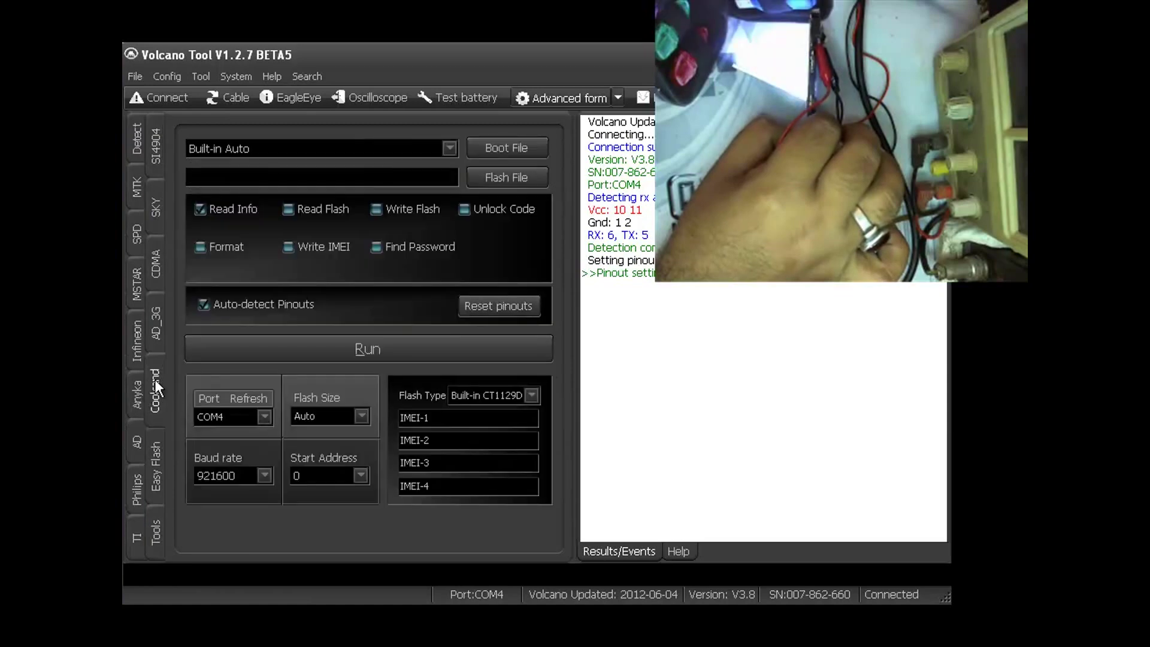
left_click(221, 304)
left_click(496, 395)
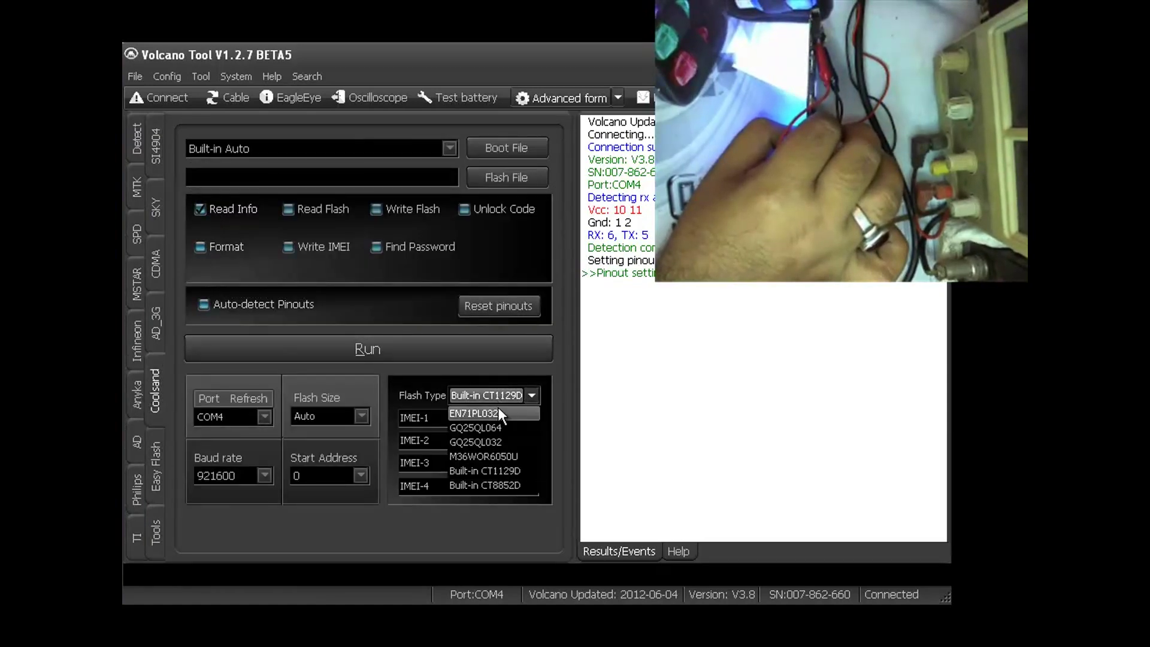
left_click(486, 456)
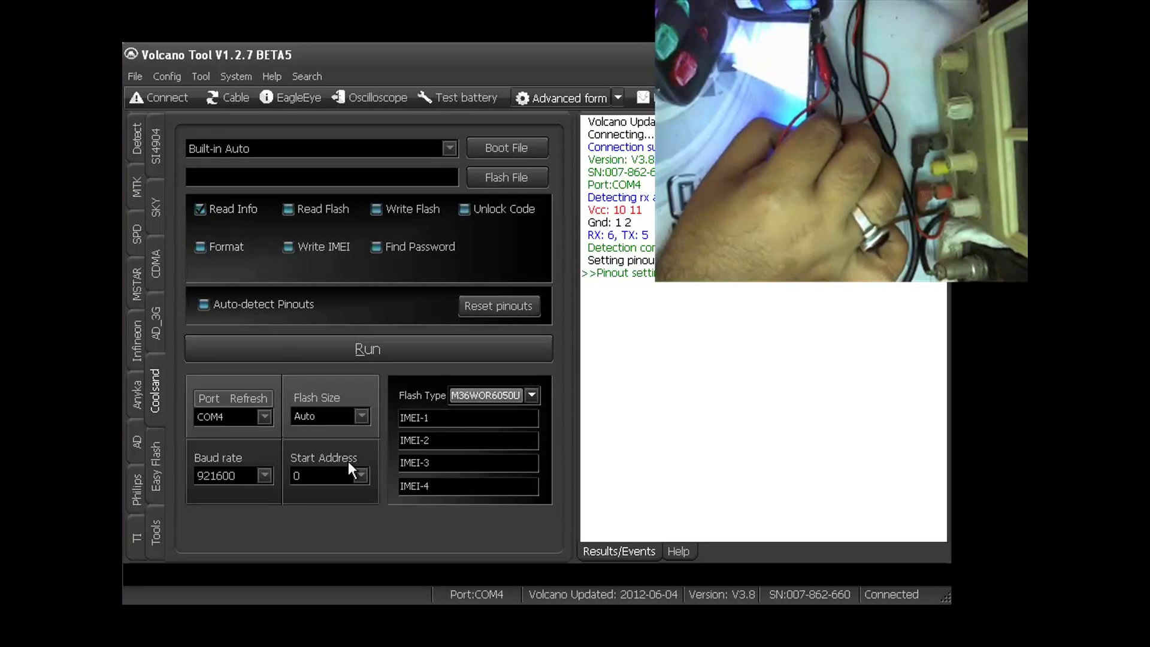
left_click(248, 475)
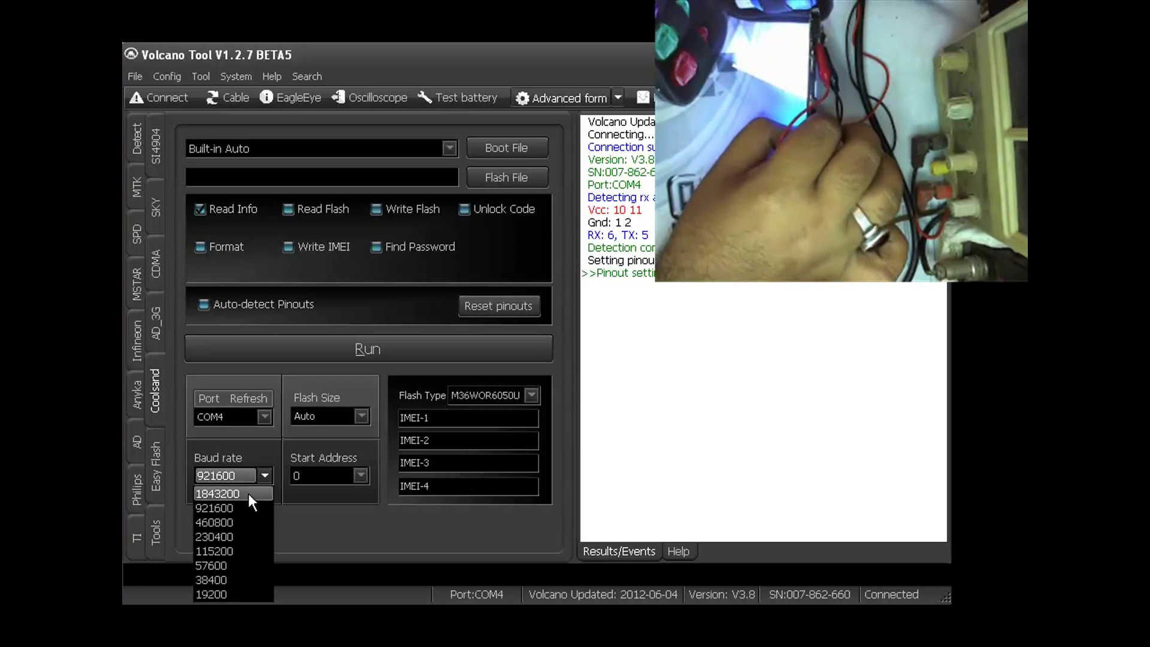
left_click(248, 490)
Step: Run Read Info on the connected phone and check the output in the results log
left_click(382, 348)
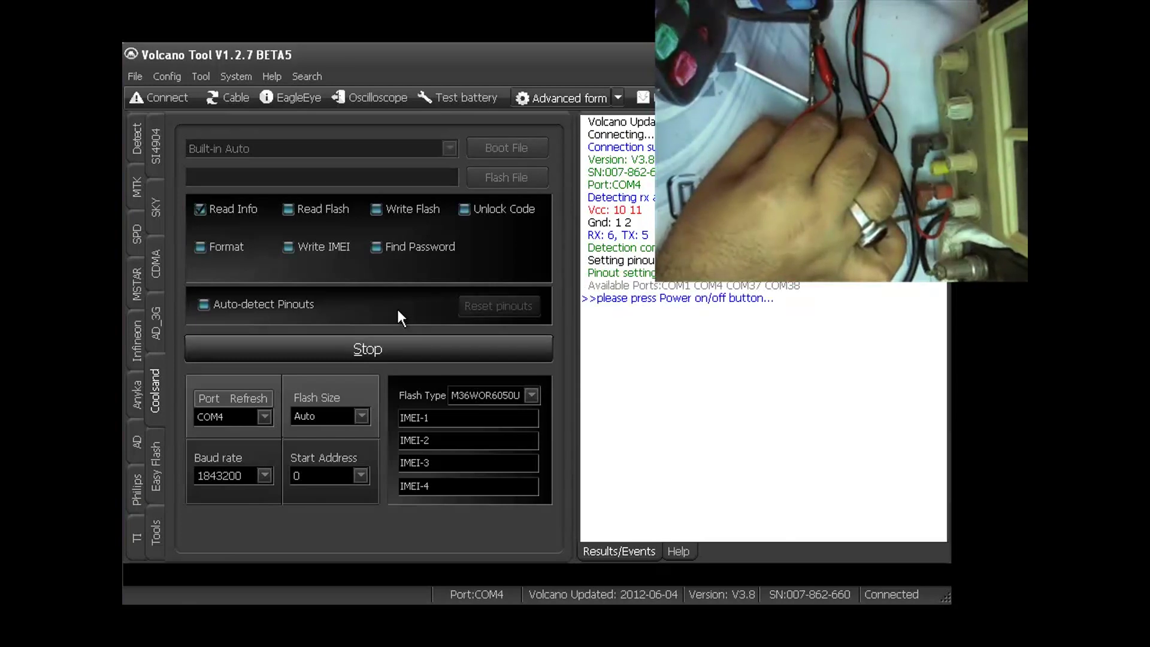
left_click_drag(707, 324, 585, 298)
left_click(737, 346)
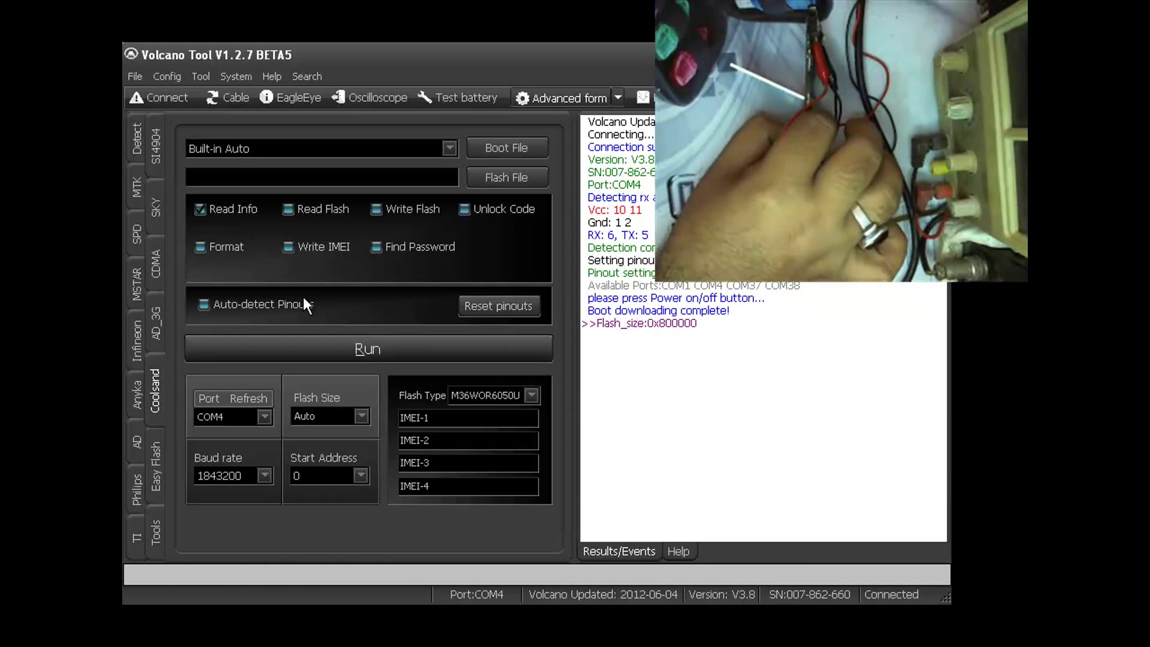
Step: Switch the Coolsand operation to Read Flash and run it on the phone, checking its progress in the log
left_click(298, 209)
left_click(386, 348)
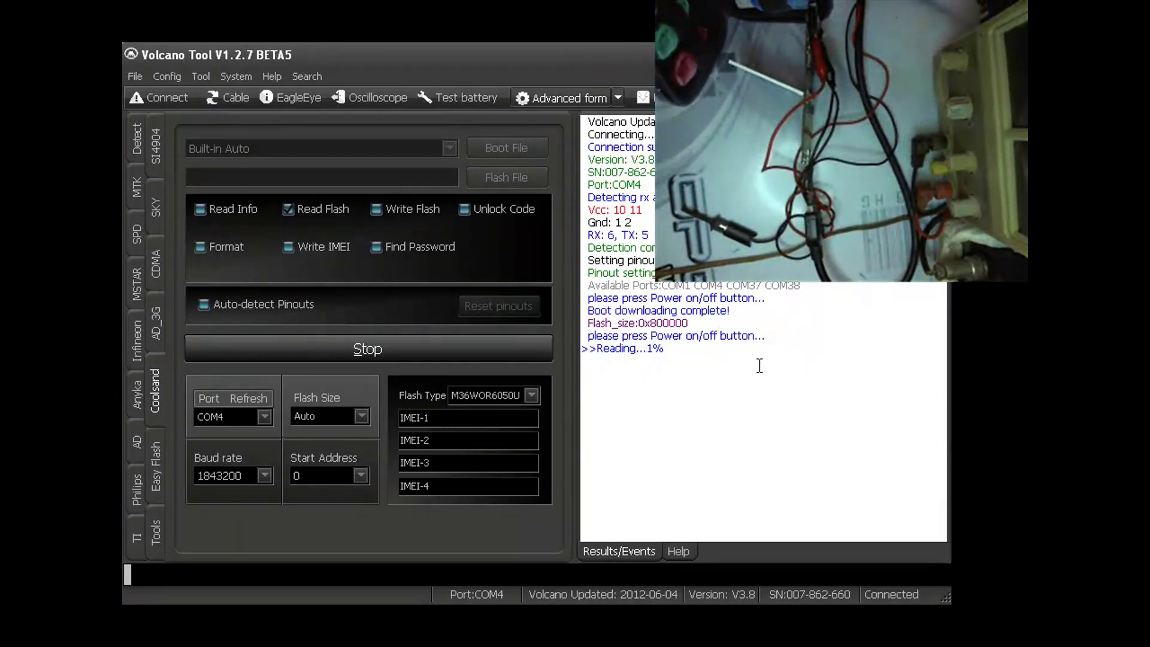
left_click_drag(719, 347, 610, 353)
left_click(742, 359)
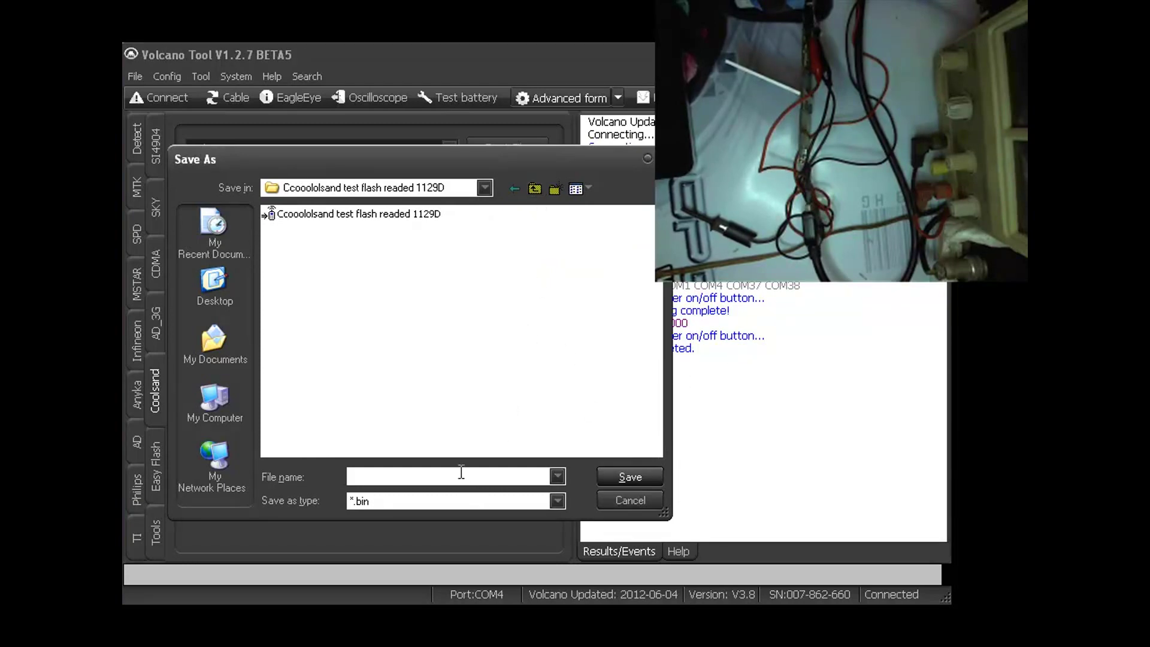
Step: Save the flash data read from the phone as "Coolsand C1128 8MB flash" and review the log entries
type("Coolsand C1128 8MB flash")
key("Return")
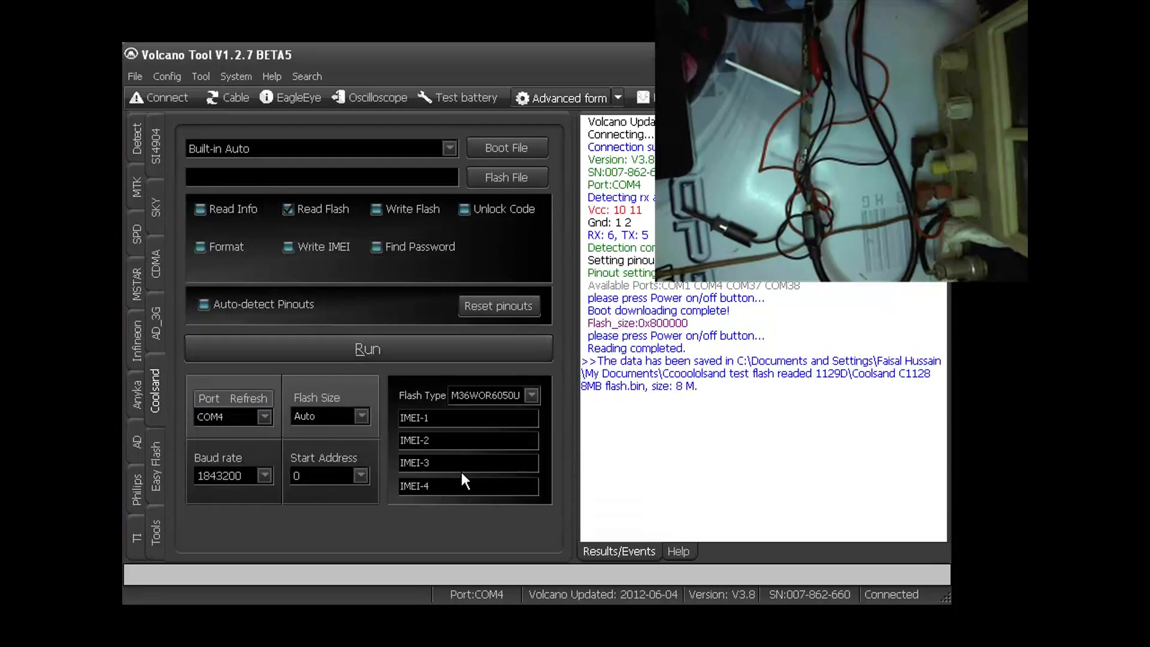
left_click_drag(726, 390, 600, 298)
left_click(760, 401)
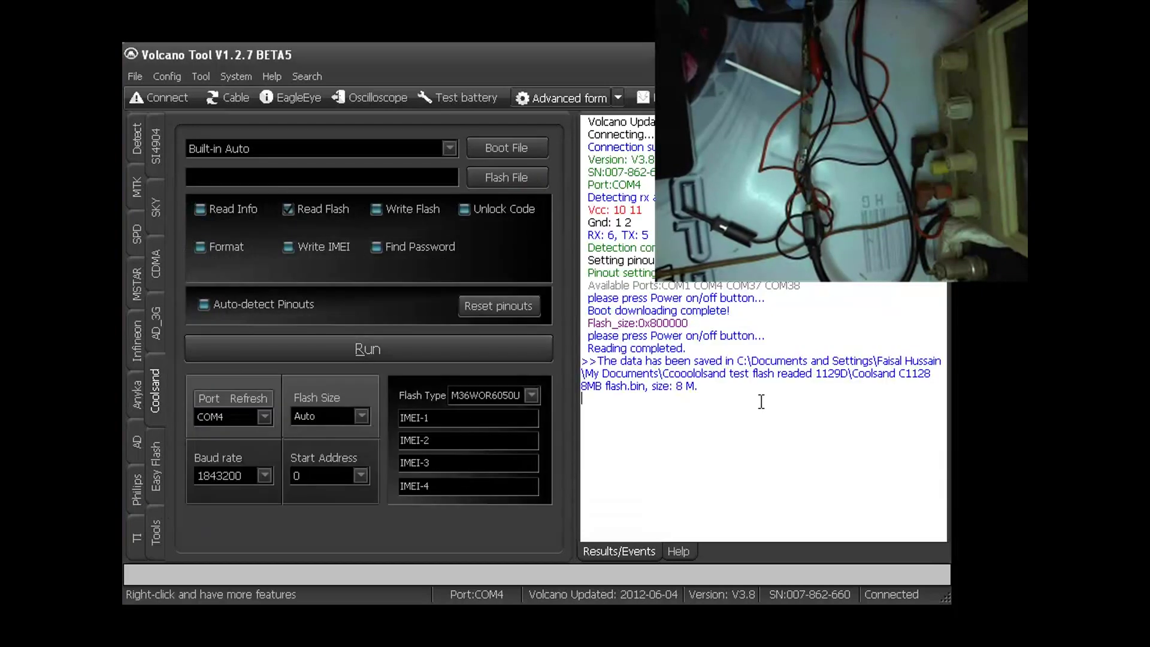
left_click_drag(582, 260, 730, 407)
left_click(730, 407)
Step: Switch the operation to Write Flash and load the "Coolsand C1128 8MB flash" file as the flash file
left_click(381, 206)
left_click(487, 179)
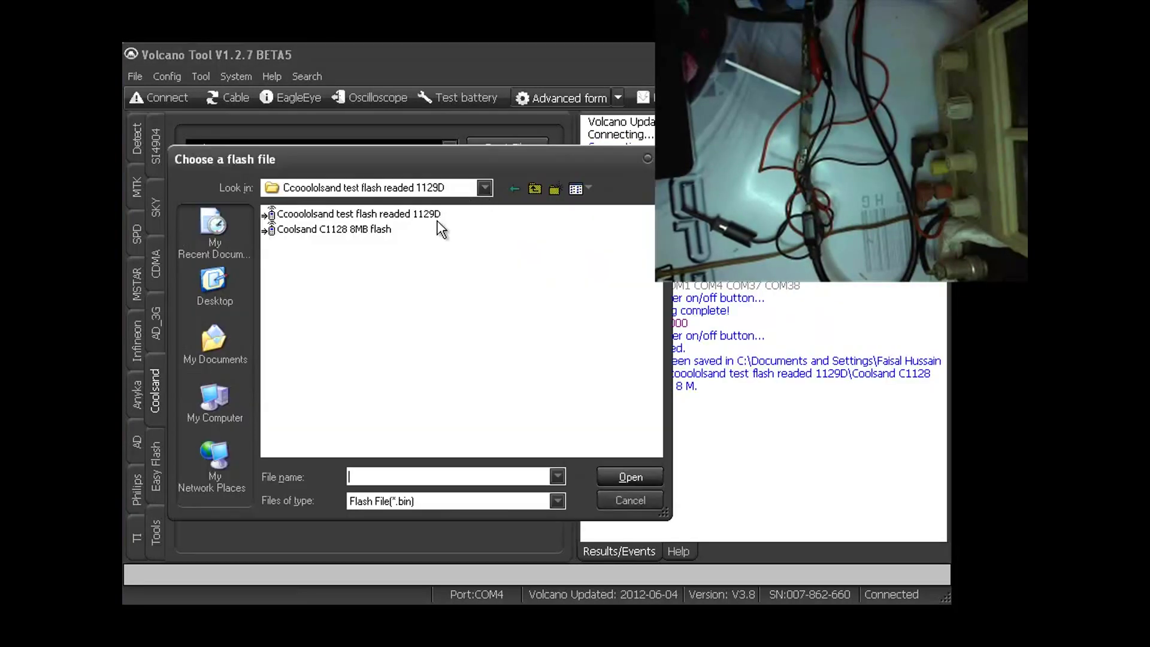
double_click(367, 230)
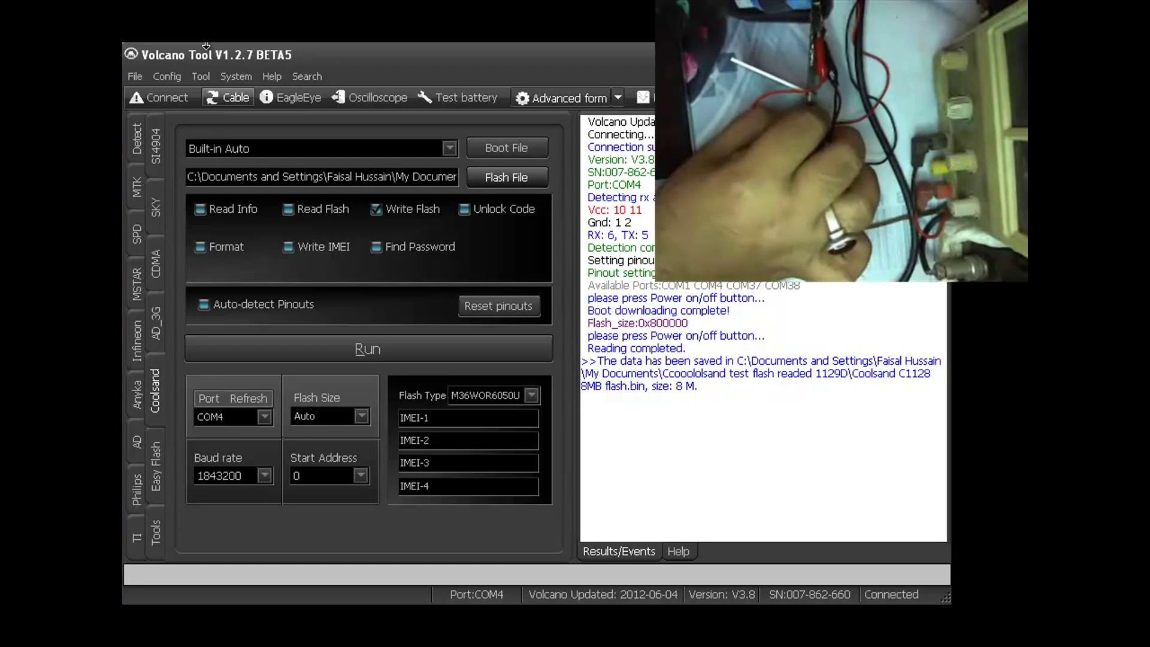
Step: Write the loaded flash file to the phone, accepting the backup reminder, and review the erase and write log
left_click(335, 346)
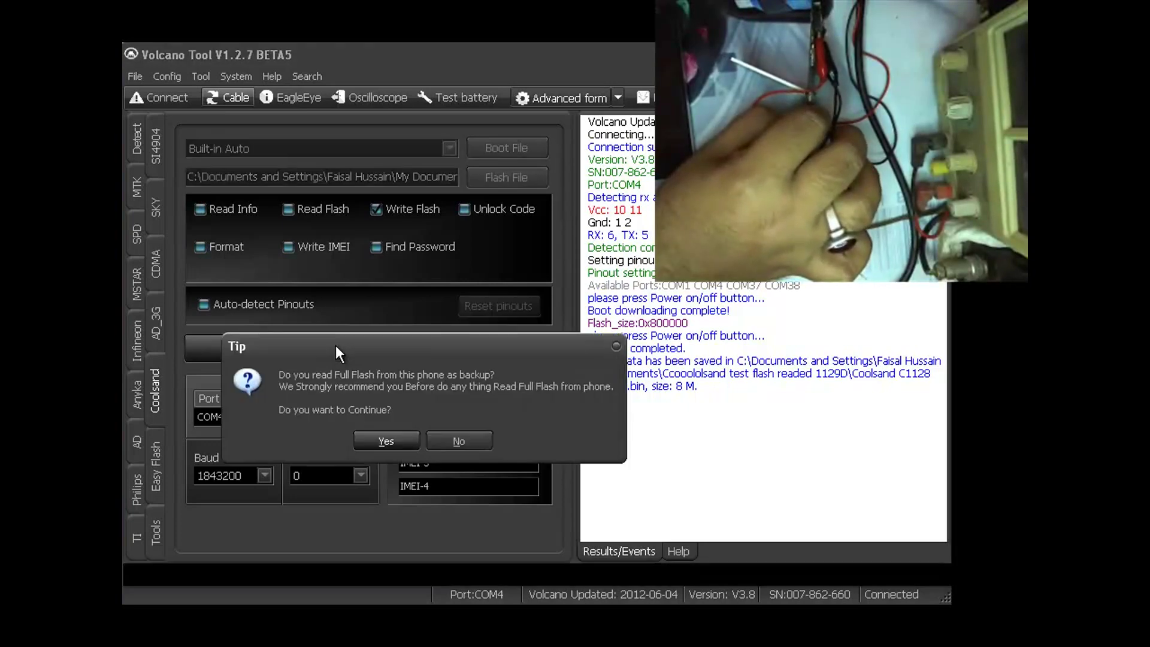
left_click(392, 445)
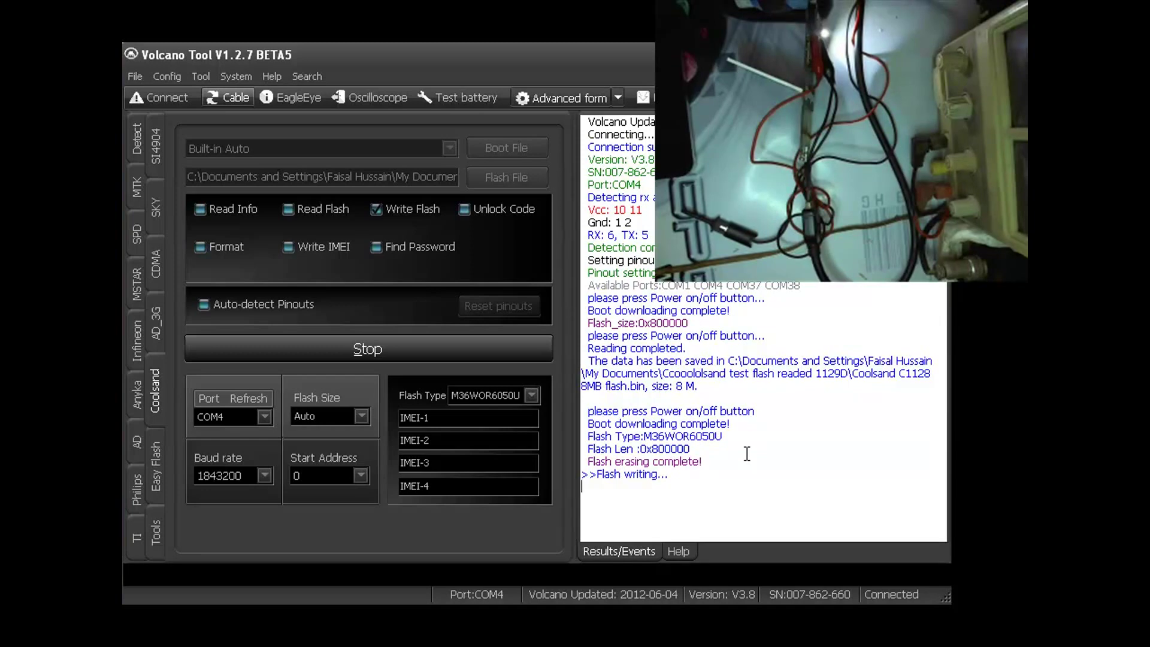
mouse_move(722, 460)
left_mouse_down()
mouse_move(580, 449)
mouse_move(576, 462)
left_mouse_up()
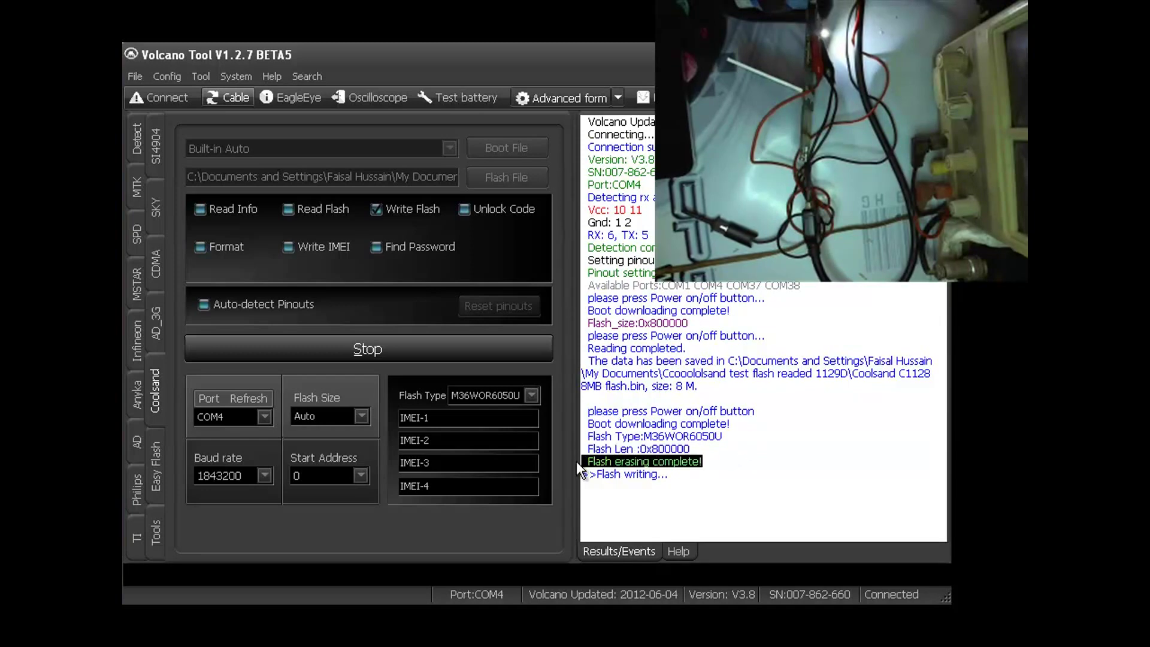
left_click(742, 465)
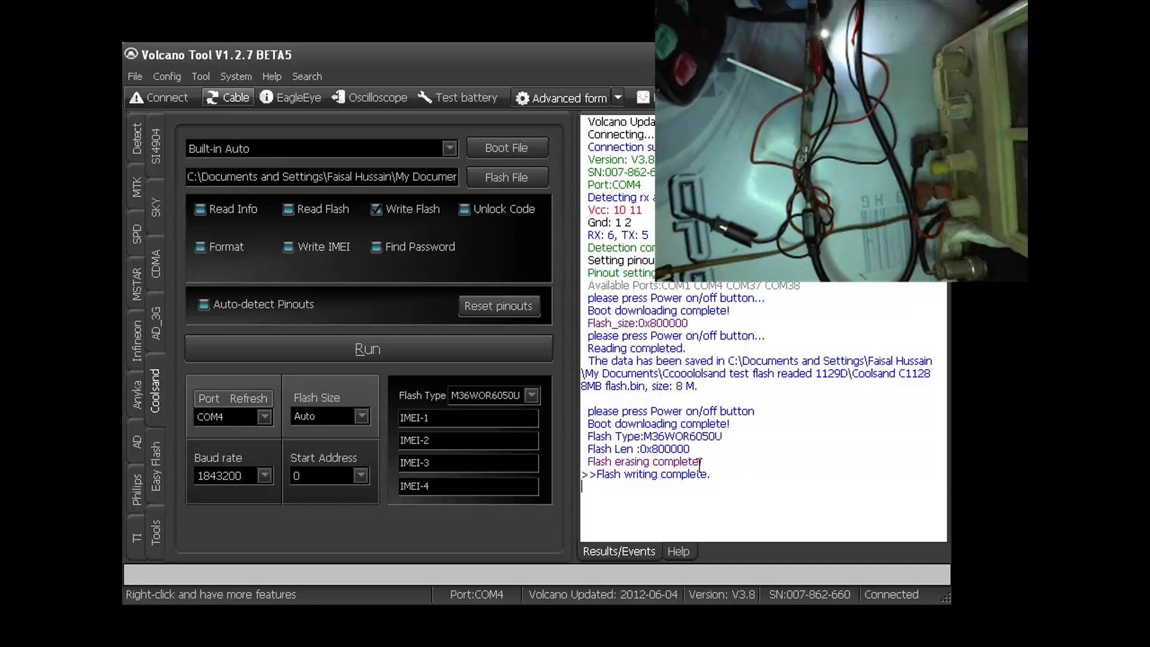
left_click_drag(745, 483, 590, 389)
left_click(747, 477)
left_click_drag(713, 473, 588, 395)
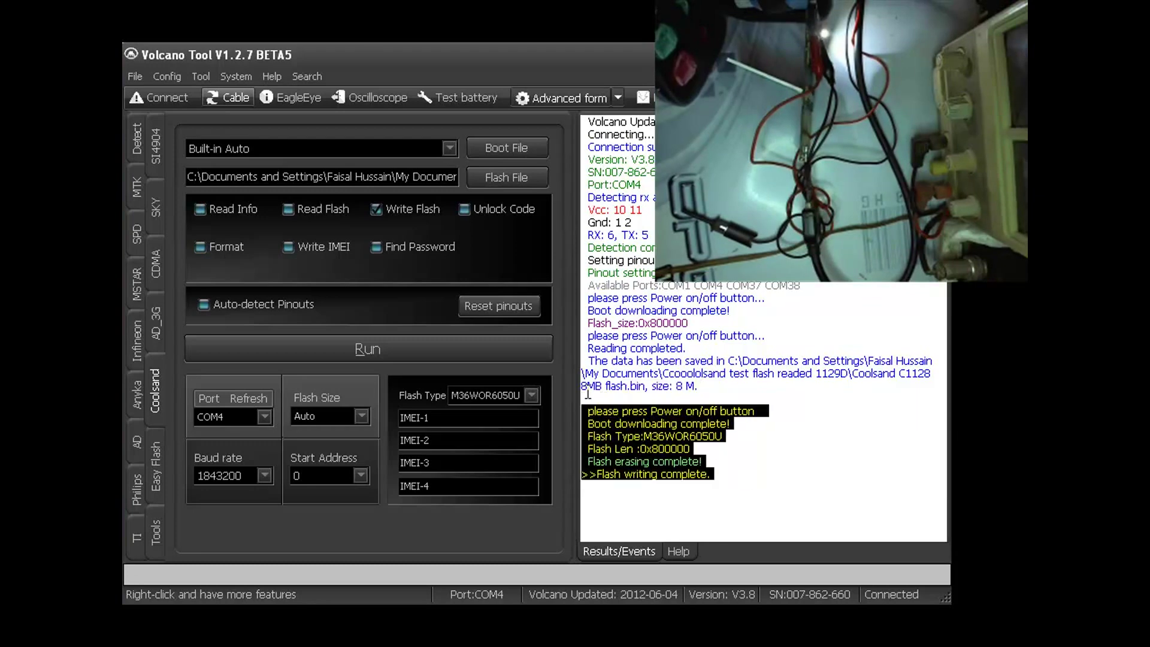
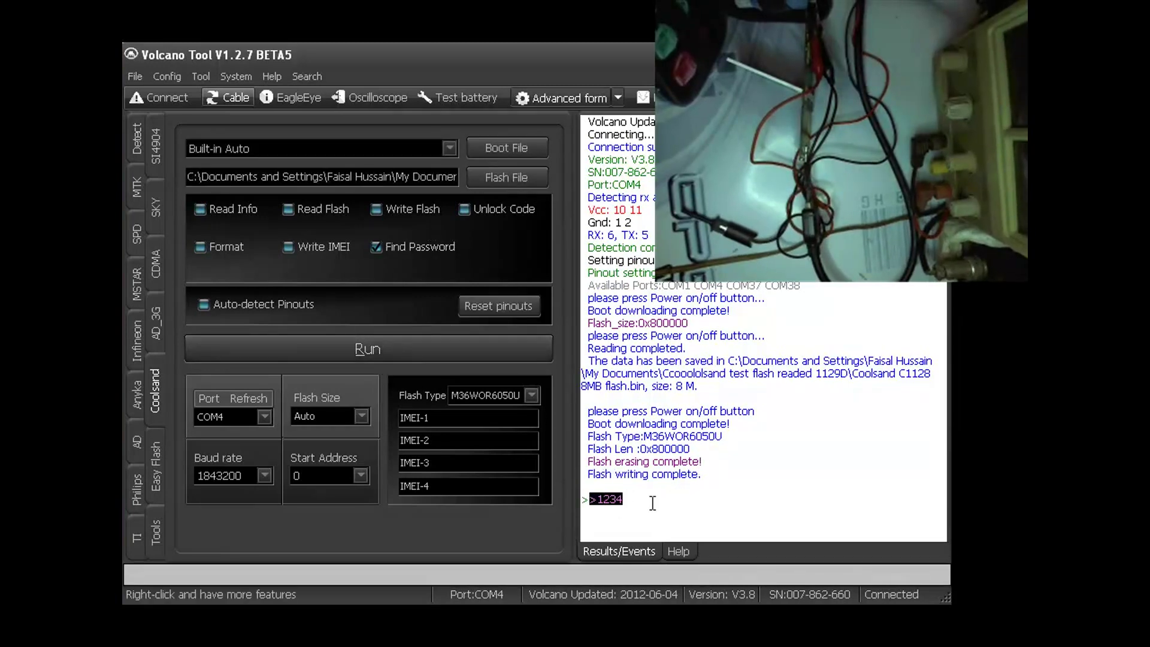
Step: Return to the pinout detection settings
left_click(136, 141)
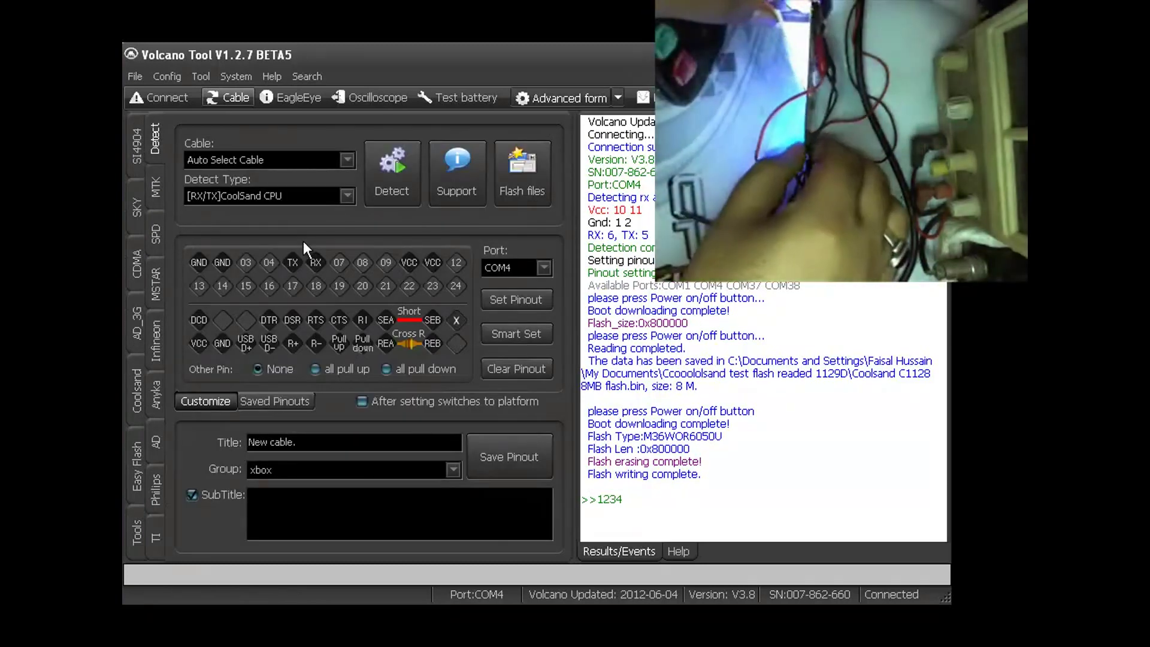